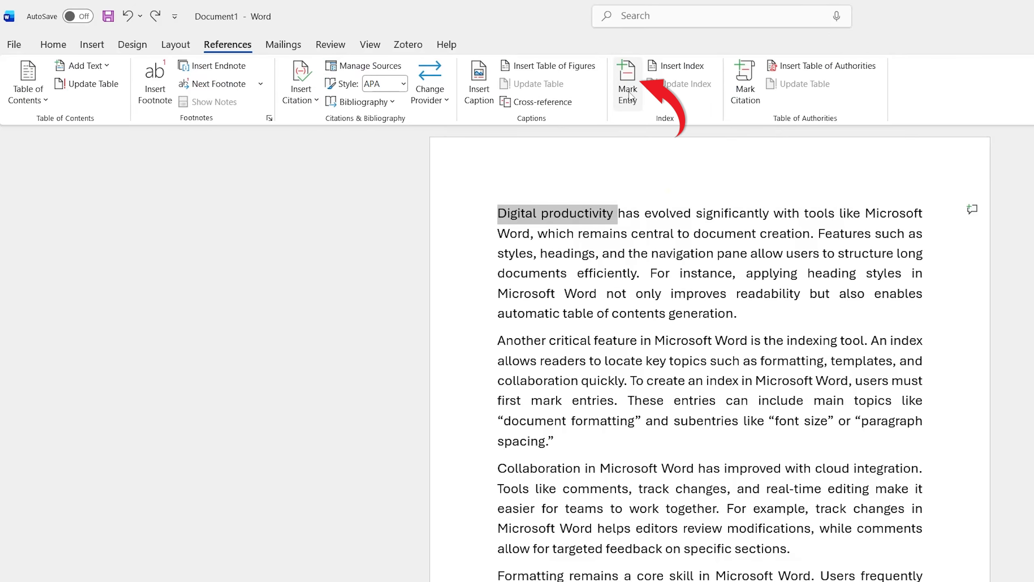
- Mark all occurrences of the selected phrase "Digital productivity" as an index entry and close the entry dialog
{"action": "left_click", "coordinate": [627, 86]}
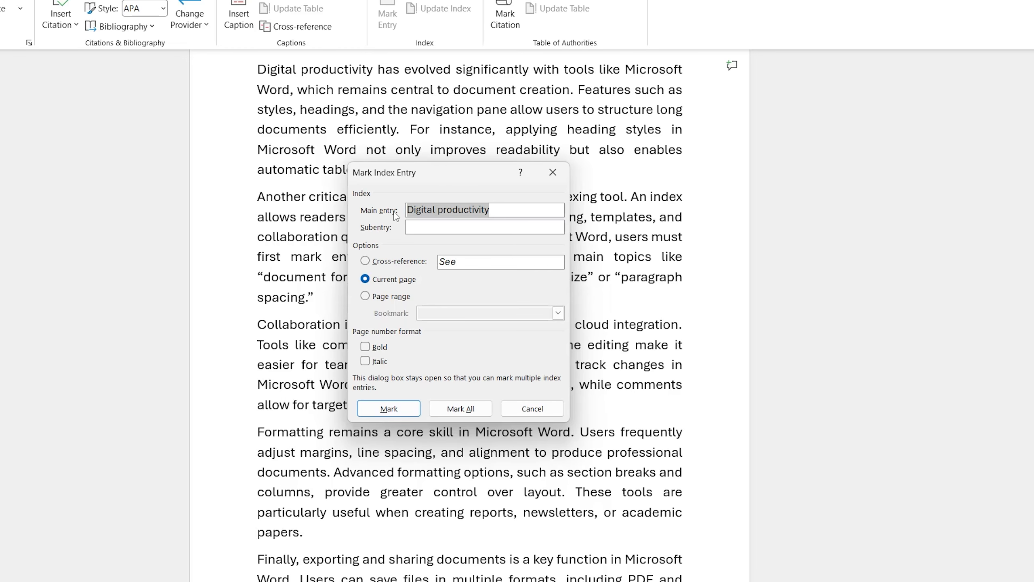
{"action": "left_click", "coordinate": [456, 409]}
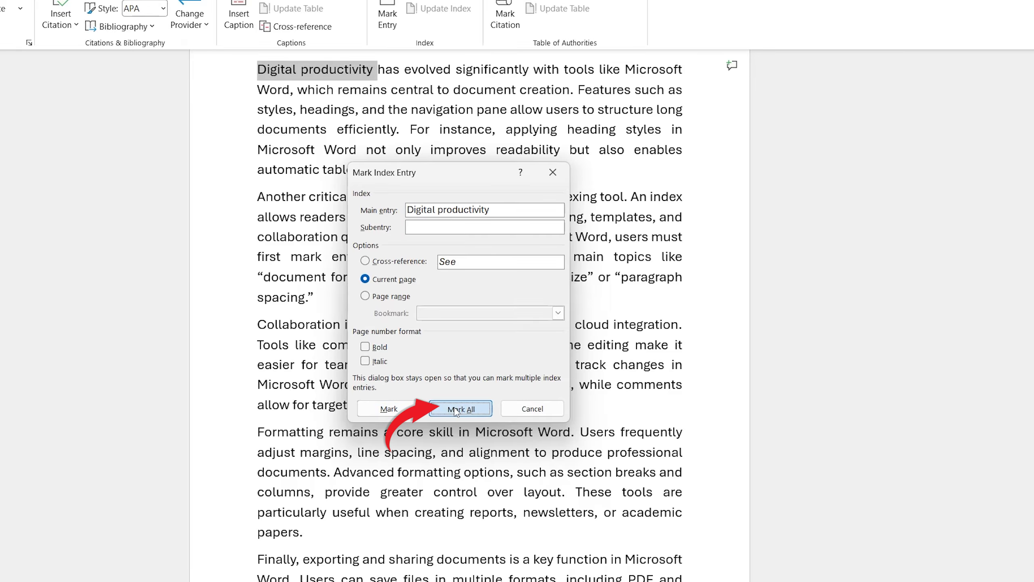
{"action": "left_click", "coordinate": [548, 406]}
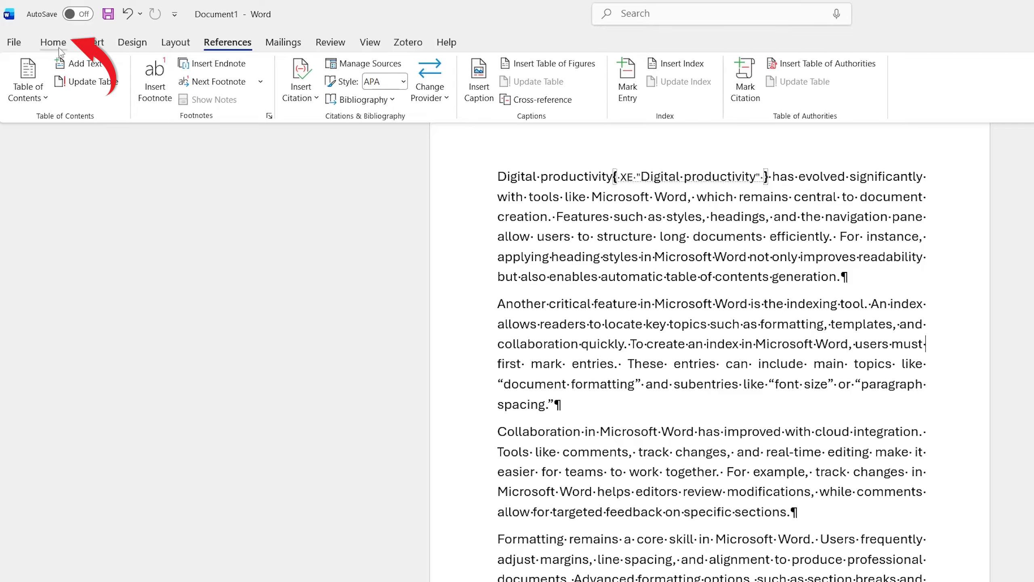
- Hide the document's formatting marks and show them again
{"action": "left_click", "coordinate": [59, 48]}
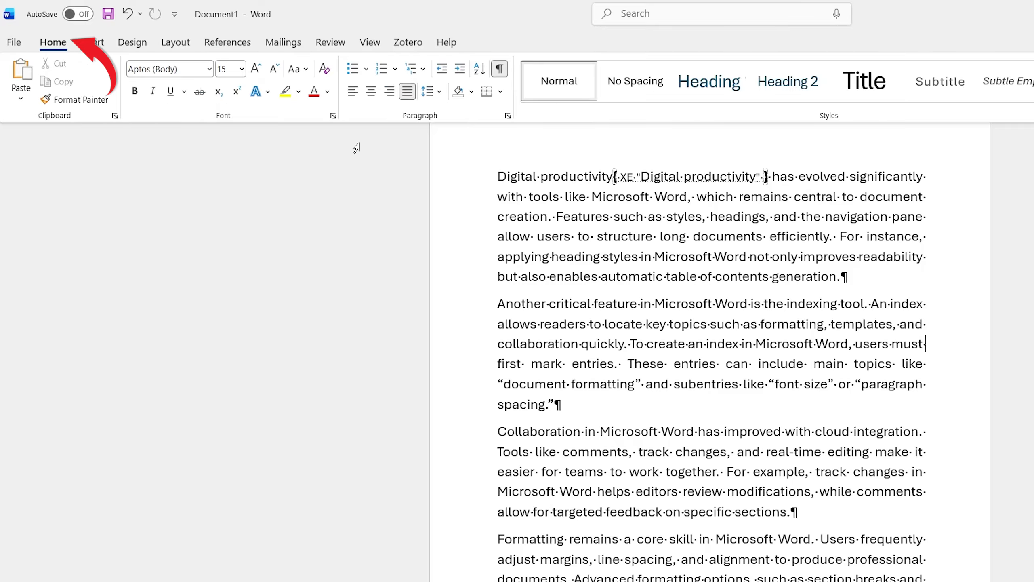
{"action": "left_click", "coordinate": [500, 70]}
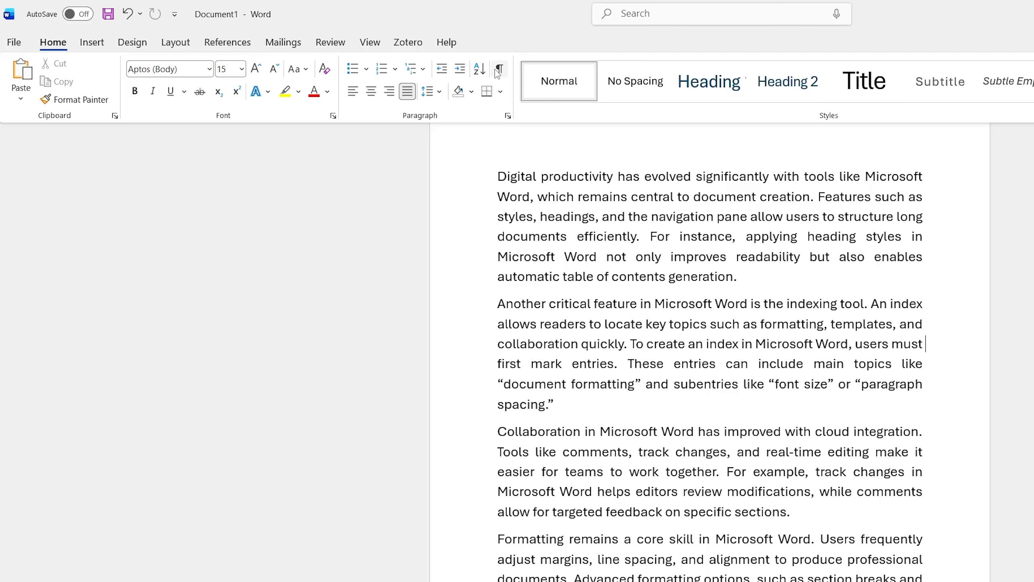
{"action": "left_click", "coordinate": [501, 69]}
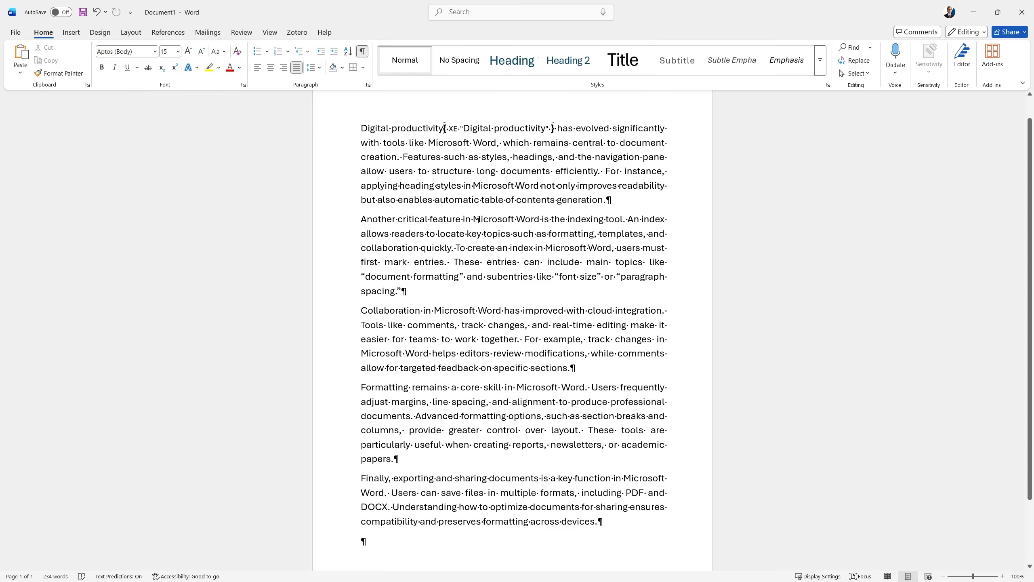
- Mark all occurrences of "Microsoft Word" as an index entry, starting from its mention in the second paragraph
{"action": "left_click_drag", "start_coordinate": [473, 221], "coordinate": [535, 223]}
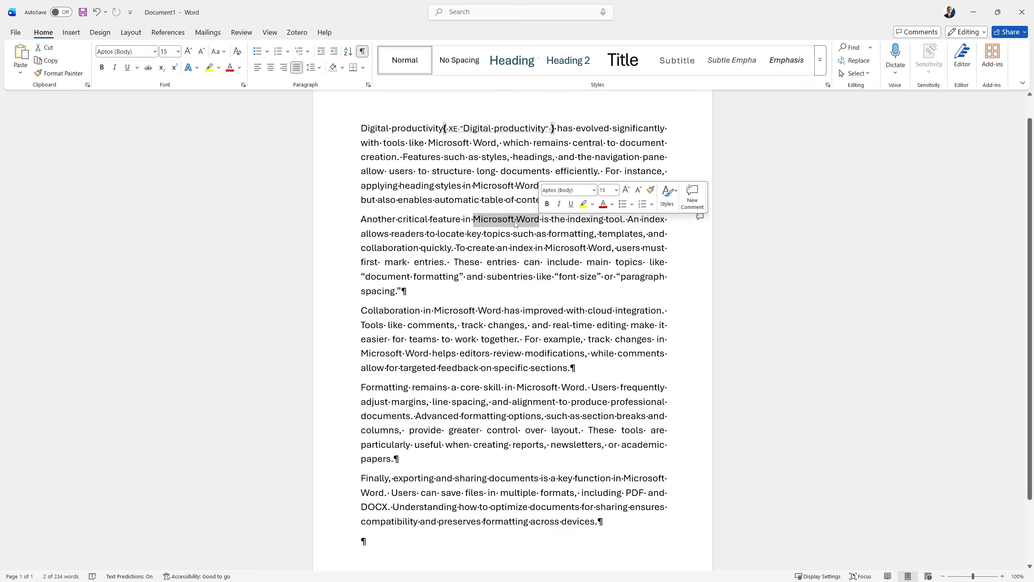
{"action": "key", "text": "alt+shift+x"}
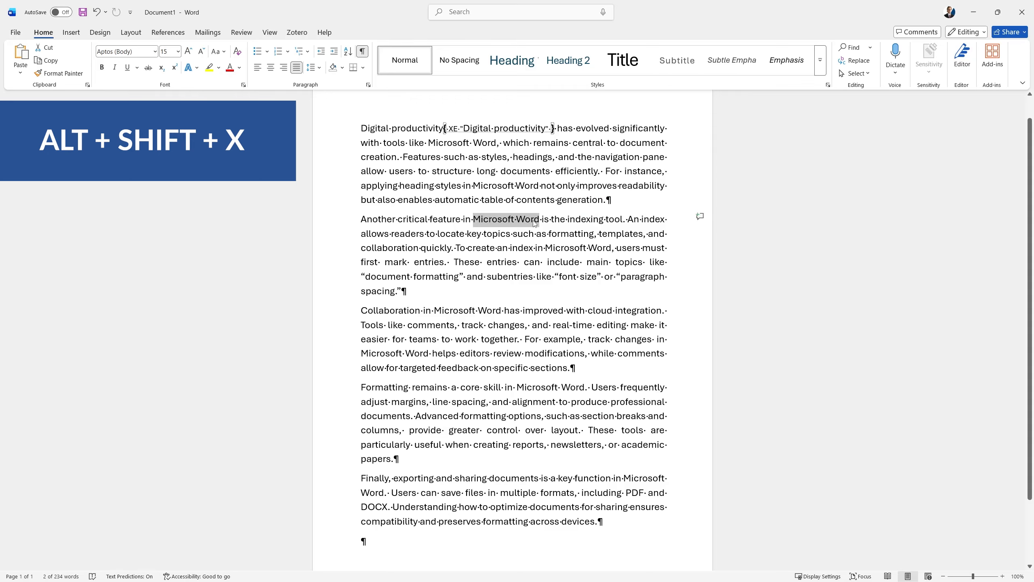
{"action": "left_click", "coordinate": [517, 348]}
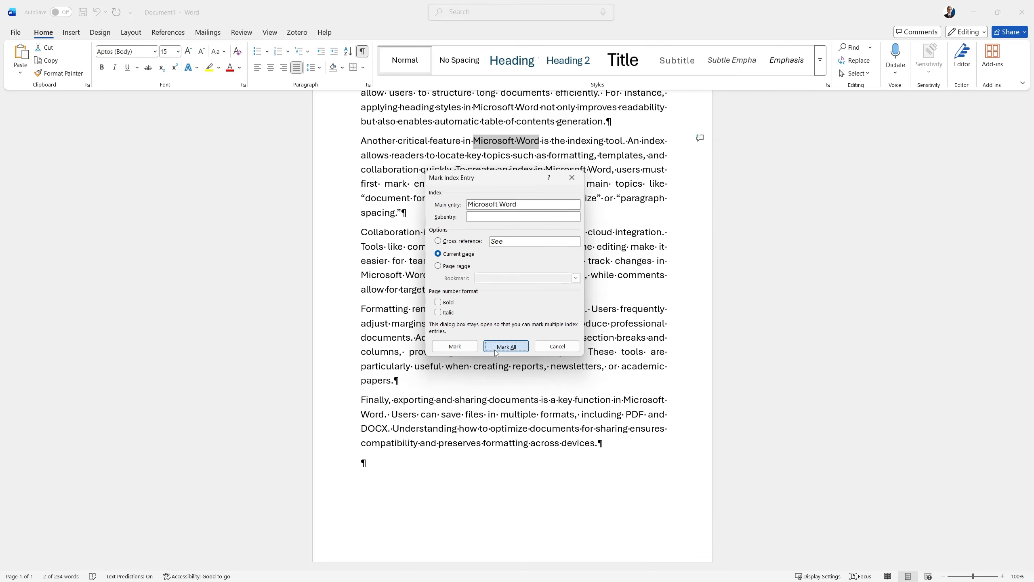
{"action": "left_click", "coordinate": [565, 347]}
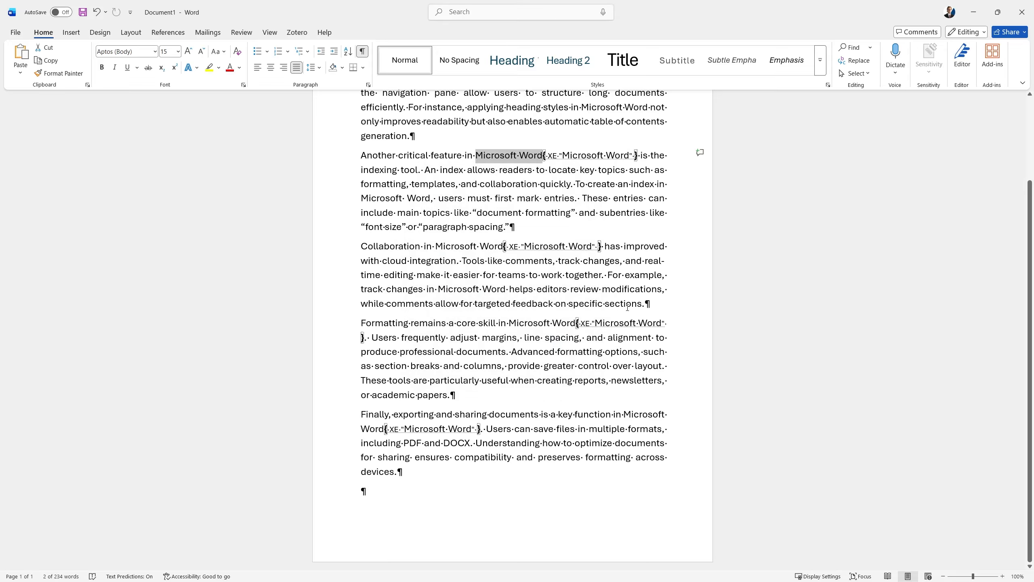
- Mark all occurrences of "formatting" as an index entry, starting from the word in the fourth paragraph, and close the dialog
{"action": "double_click", "coordinate": [581, 353]}
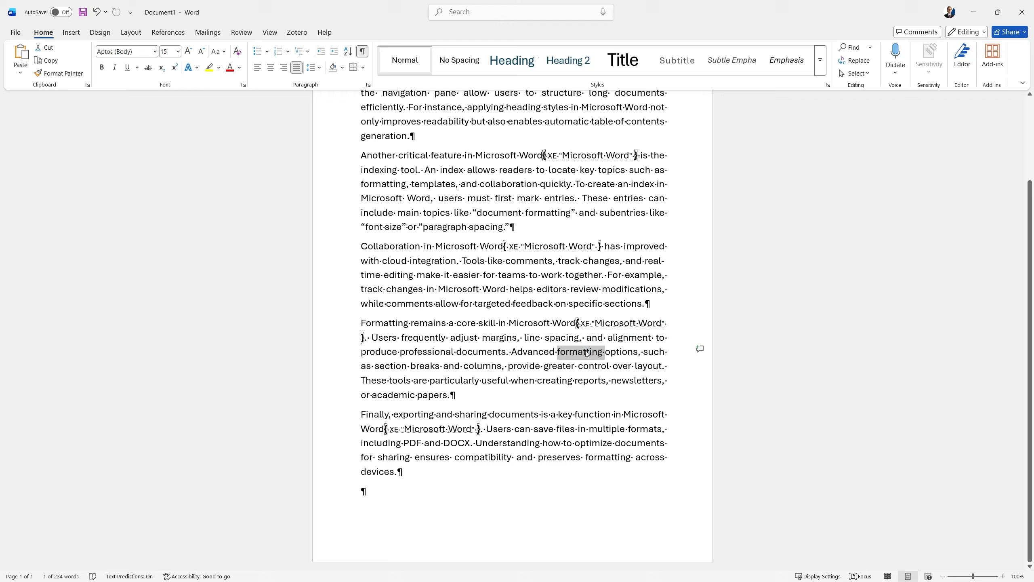
{"action": "key", "text": "alt+shift+x"}
{"action": "left_click_drag", "start_coordinate": [478, 365], "coordinate": [478, 210]}
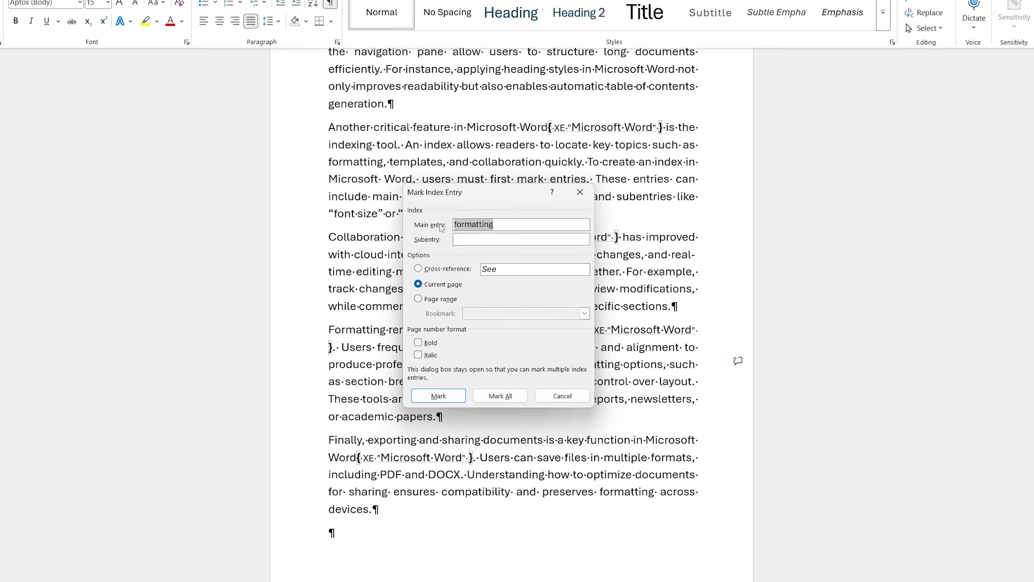
{"action": "left_click", "coordinate": [500, 396]}
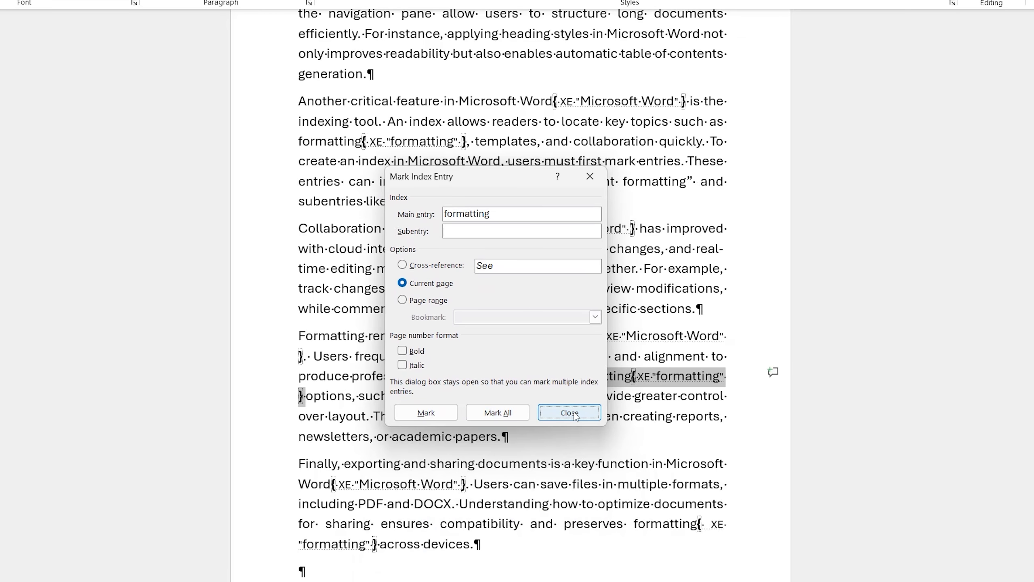
{"action": "left_click", "coordinate": [569, 413]}
{"action": "left_click", "coordinate": [558, 364]}
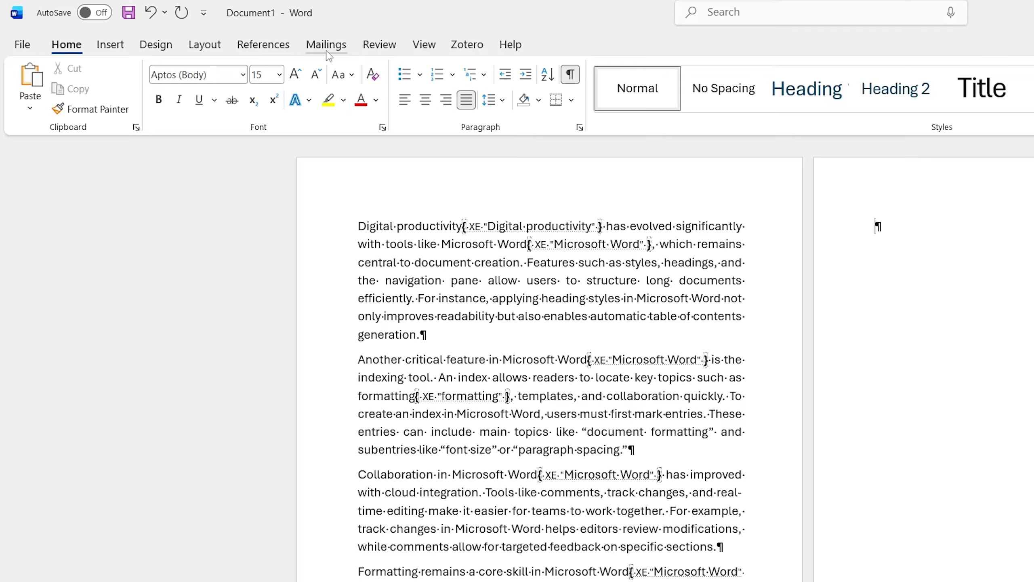
- Insert an indented index in the From template format on the empty second page
{"action": "left_click", "coordinate": [273, 45]}
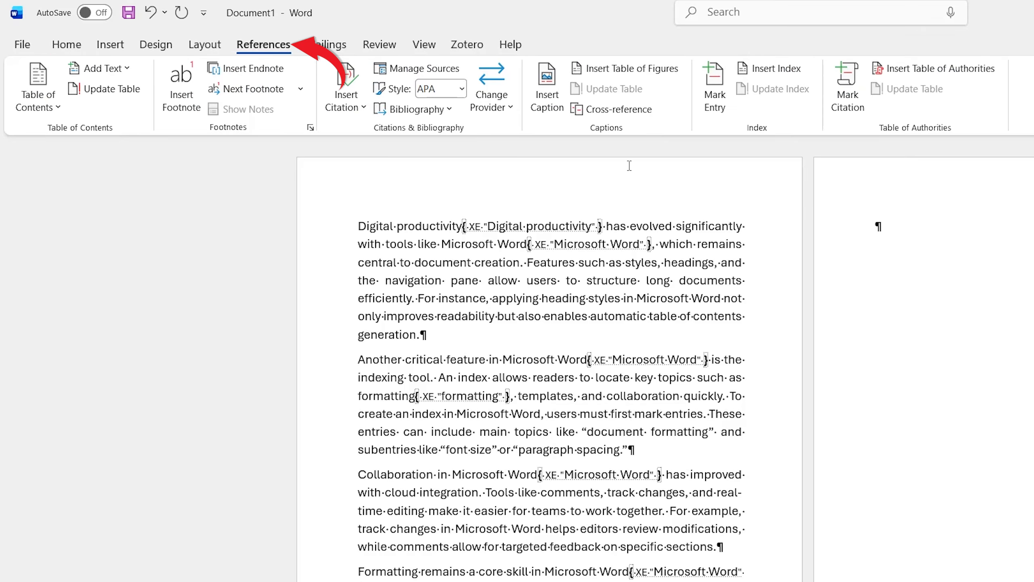
{"action": "left_click", "coordinate": [756, 70]}
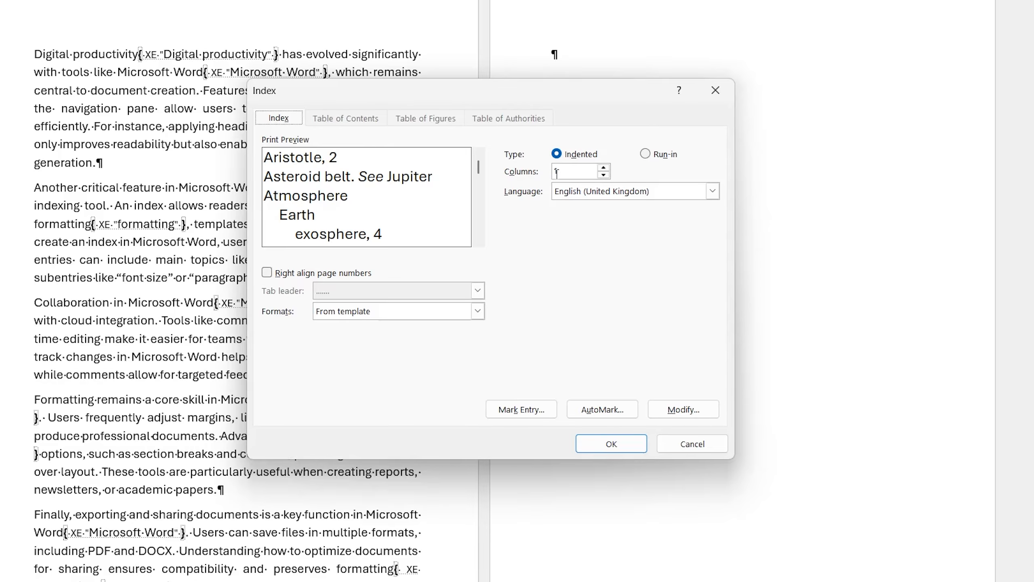
{"action": "left_click", "coordinate": [623, 451]}
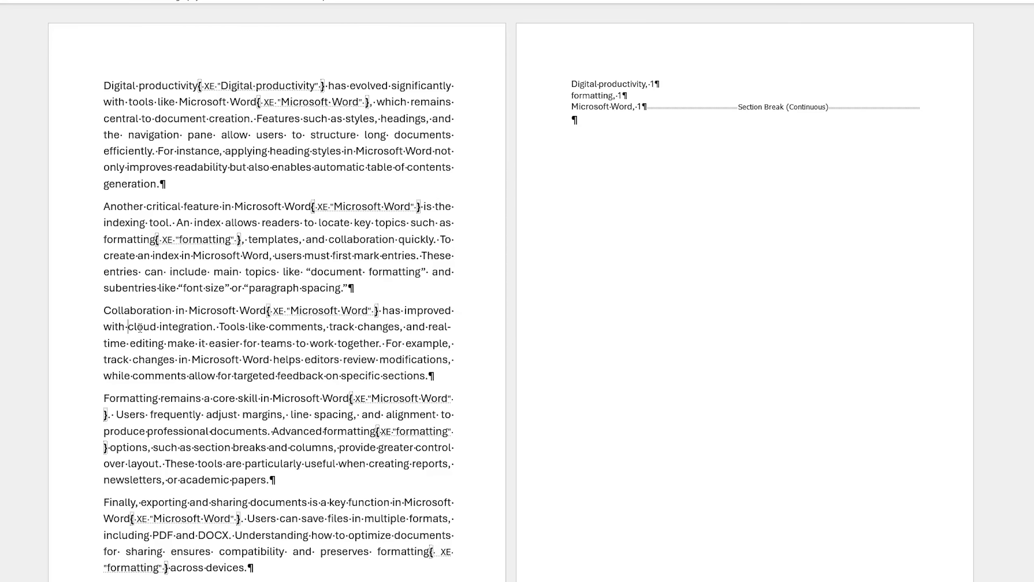
- Mark all occurrences of "cloud integration" from the third paragraph as an index entry and close the dialog
{"action": "left_click_drag", "start_coordinate": [128, 326], "coordinate": [187, 331]}
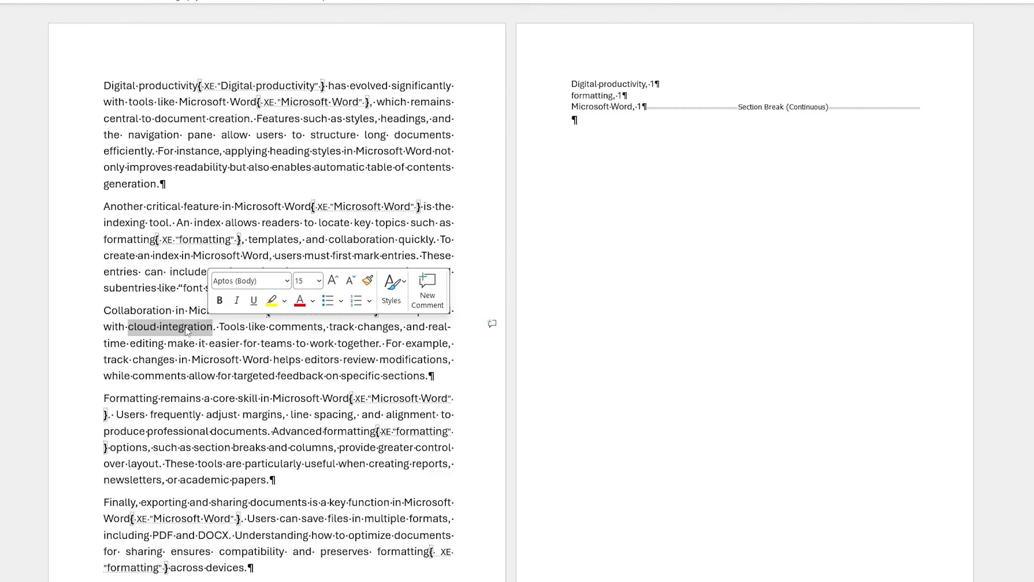
{"action": "key", "text": "alt+shift+x"}
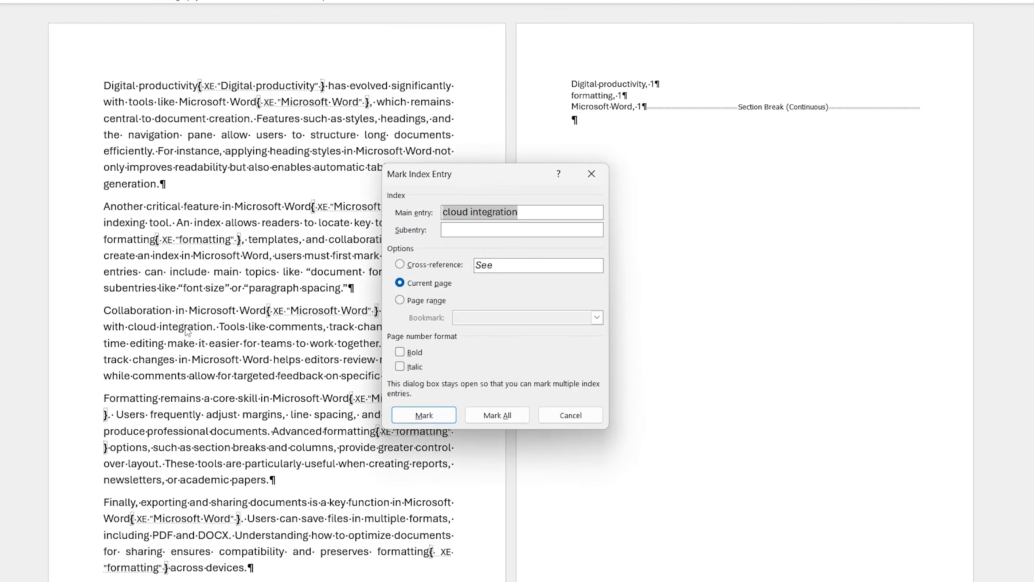
{"action": "left_click", "coordinate": [498, 416]}
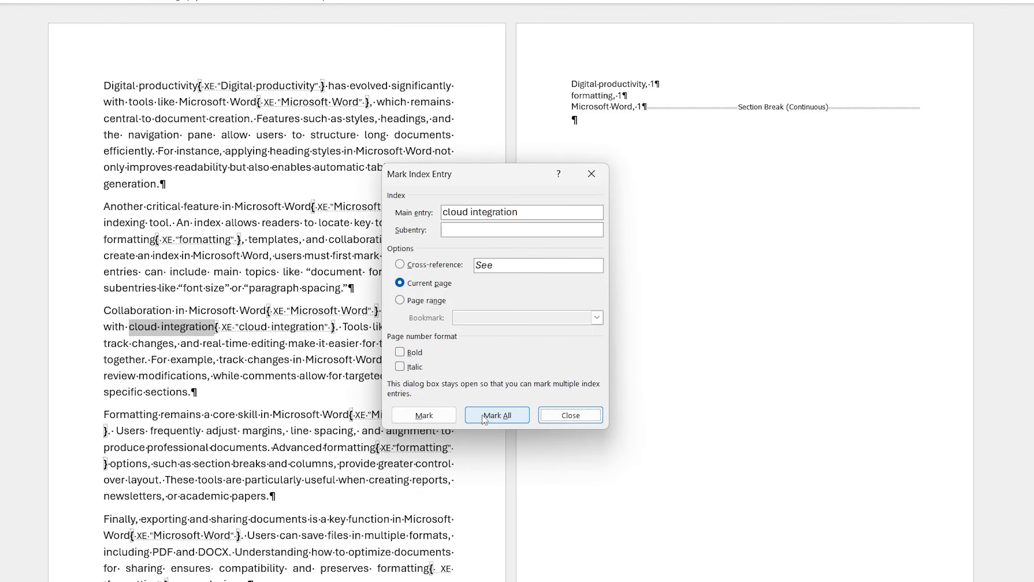
{"action": "left_click", "coordinate": [571, 415]}
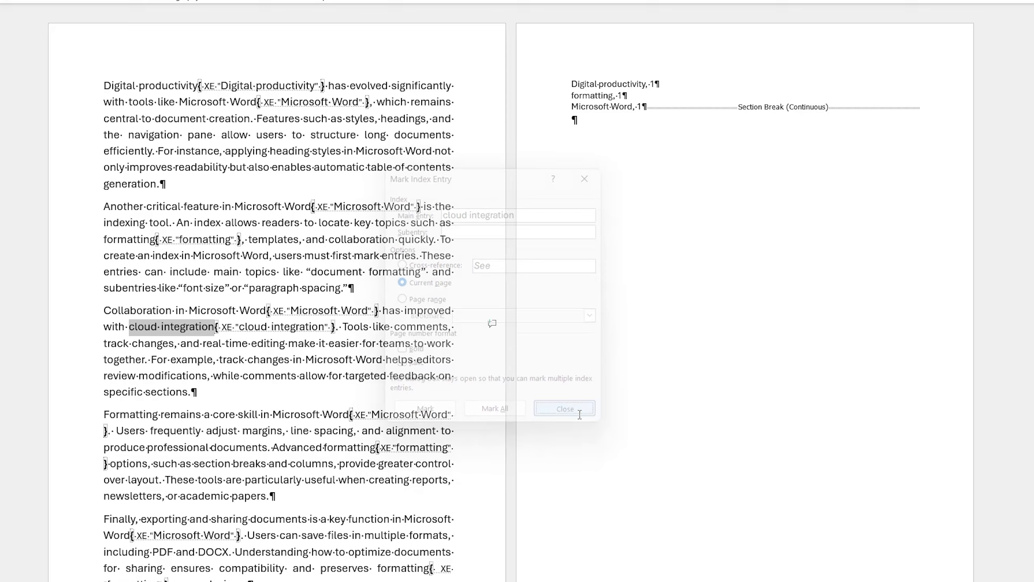
- Update the index field on the second page
{"action": "left_click", "coordinate": [586, 124]}
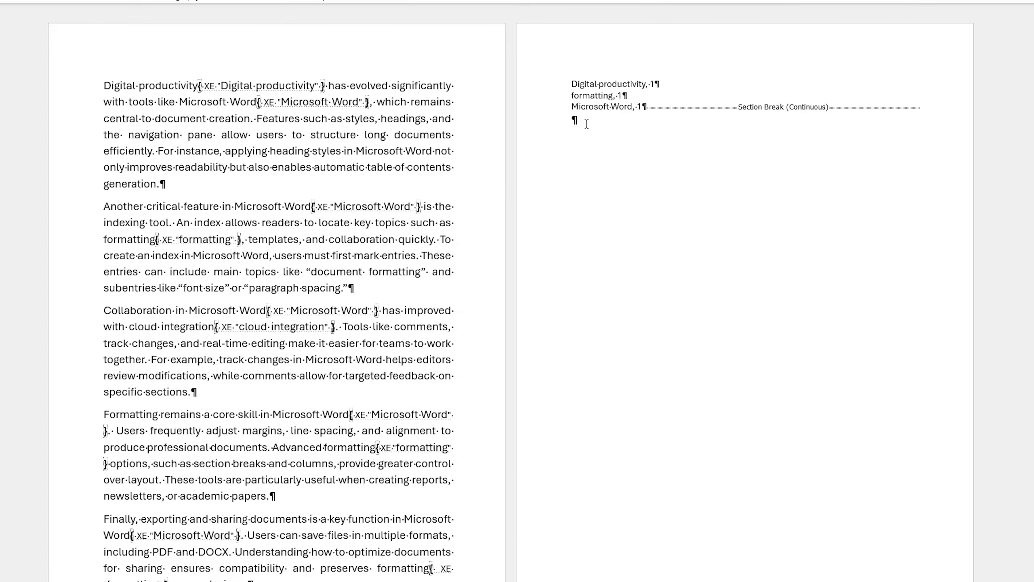
{"action": "right_click", "coordinate": [591, 93]}
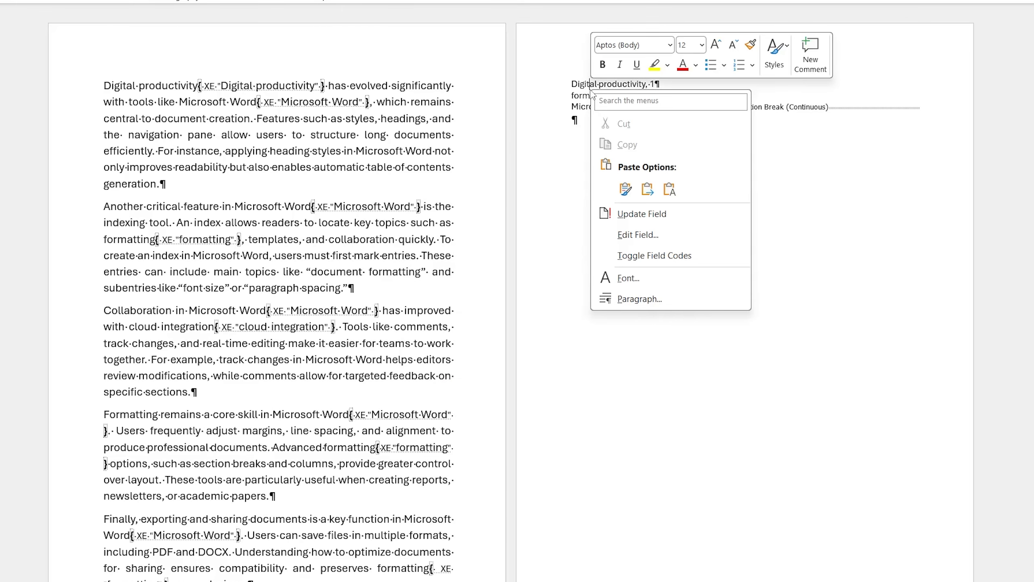
{"action": "left_click", "coordinate": [645, 214]}
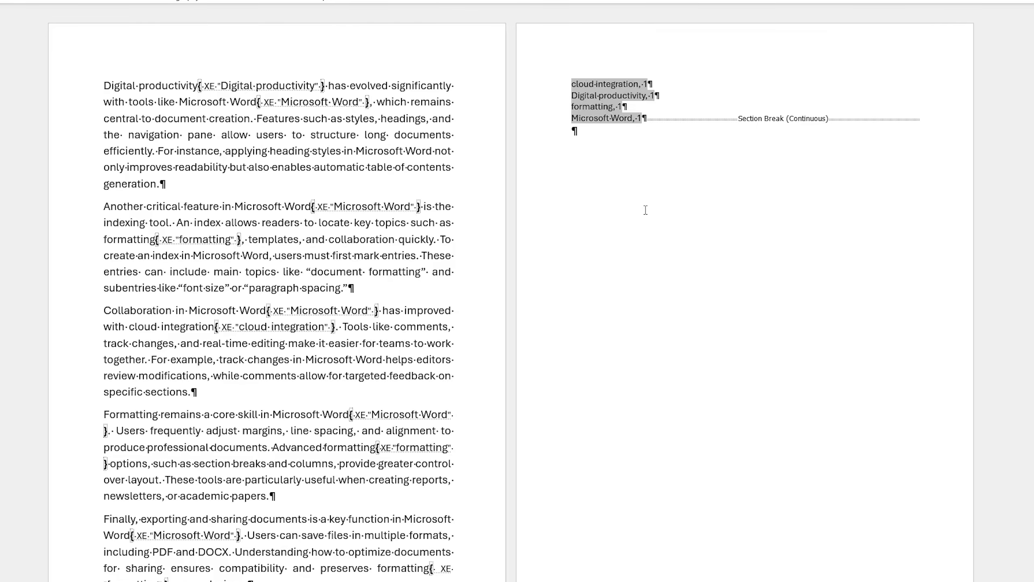
{"action": "left_click", "coordinate": [615, 152]}
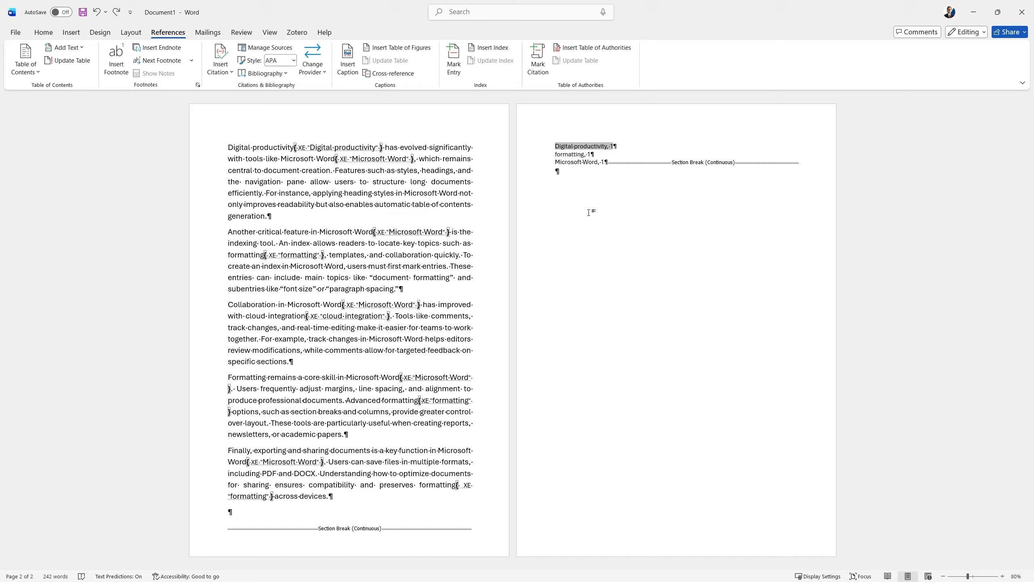
- Refresh the index on the second page so that it includes the "cloud integration" entry
{"action": "left_click", "coordinate": [572, 154]}
{"action": "key", "text": "F9"}
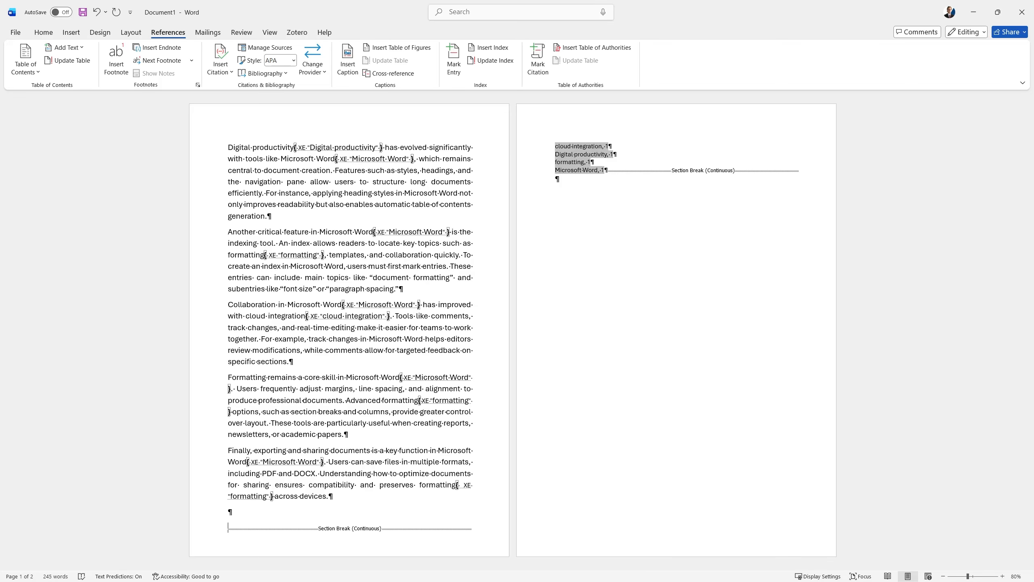
{"action": "left_click", "coordinate": [611, 213]}
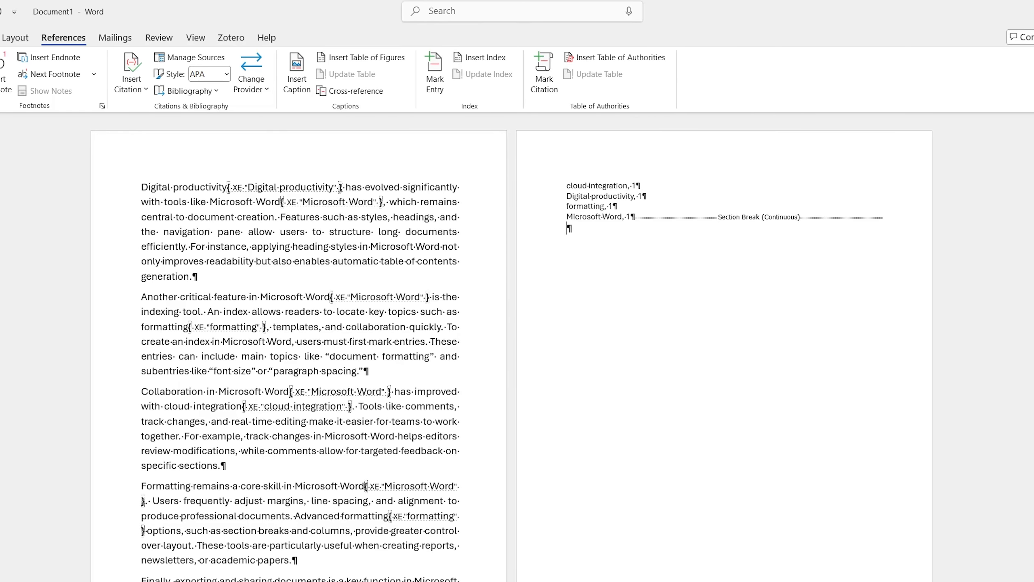
- Delete the "Digital productivity" XE field from the first paragraph and update the index on the second page
{"action": "double_click", "coordinate": [327, 187]}
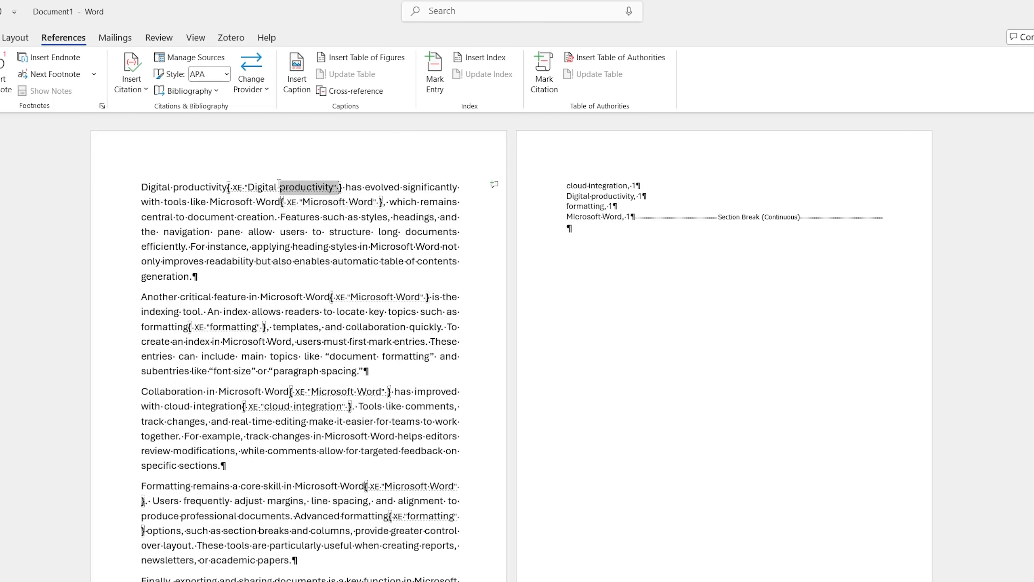
{"action": "left_click_drag", "start_coordinate": [278, 184], "coordinate": [229, 186]}
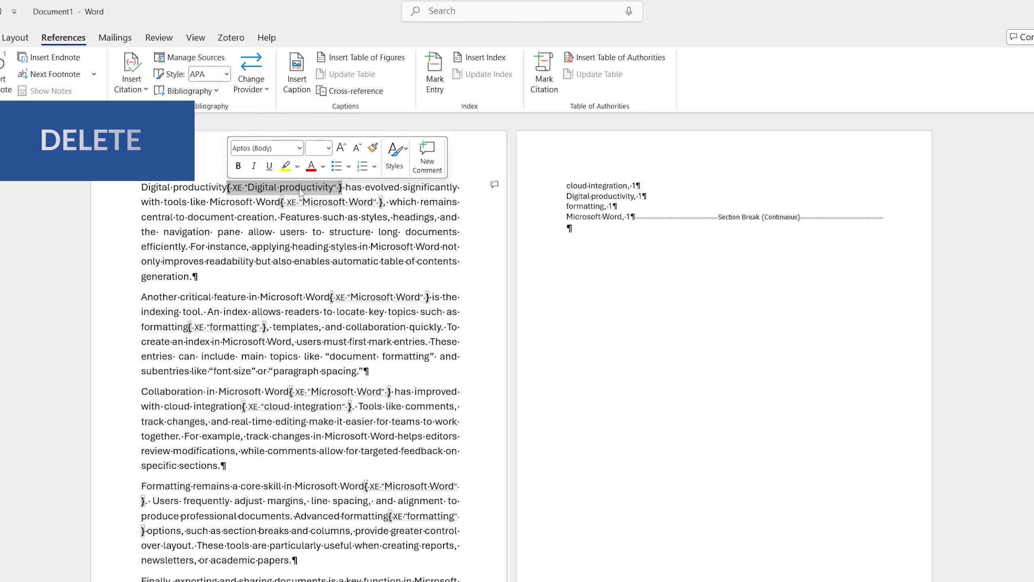
{"action": "key", "text": "Delete"}
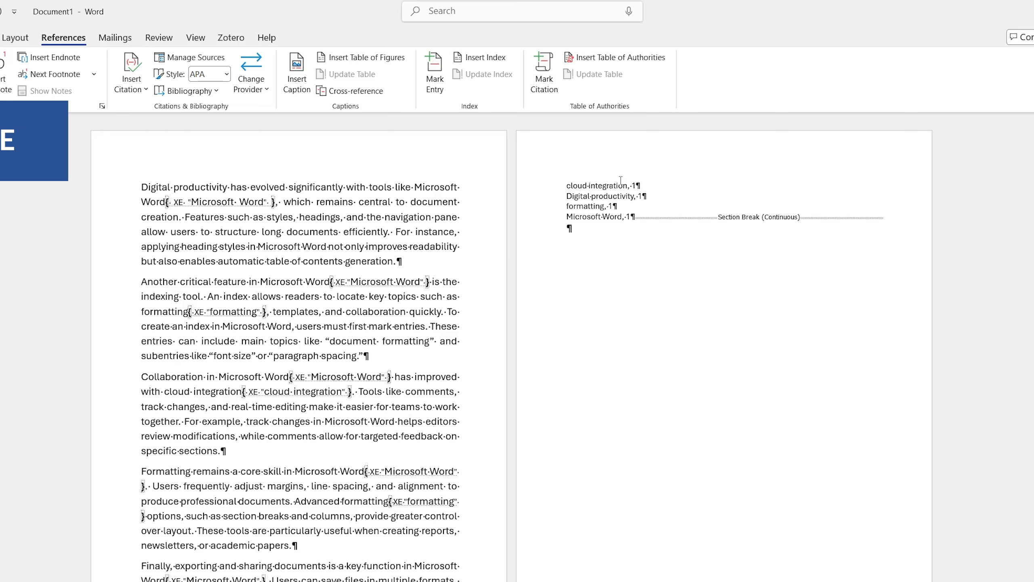
{"action": "left_click", "coordinate": [593, 195]}
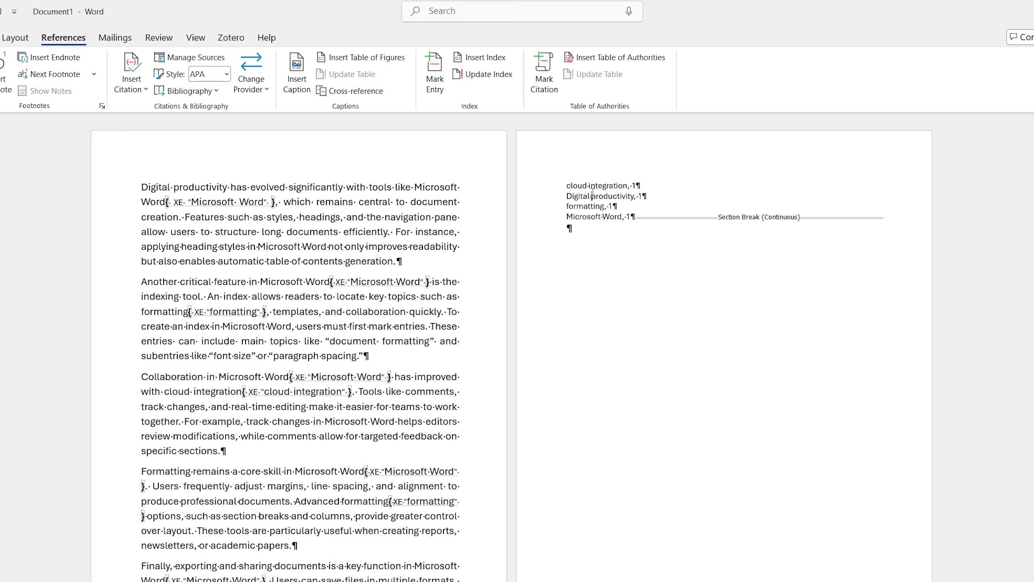
{"action": "key", "text": "F9"}
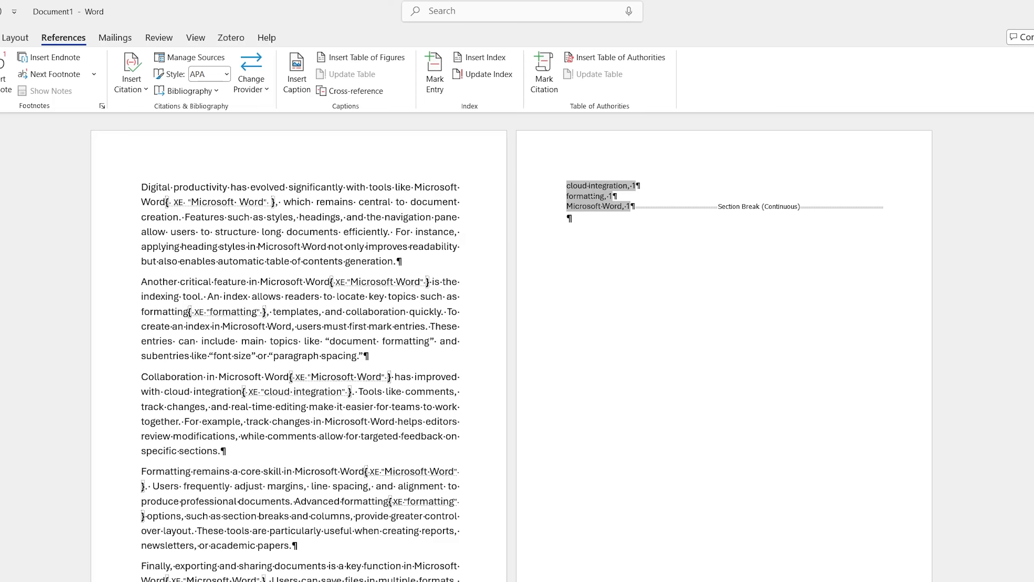
{"action": "left_click", "coordinate": [616, 227]}
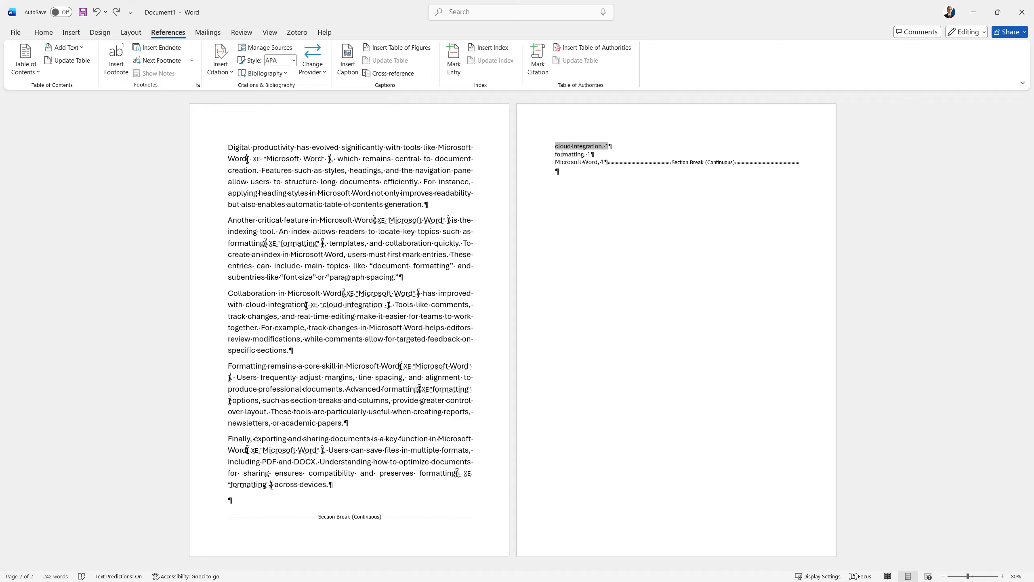
- Mark "formatting" in the second paragraph as an index entry with the subentry "font size" and close the dialog
{"action": "double_click", "coordinate": [237, 243]}
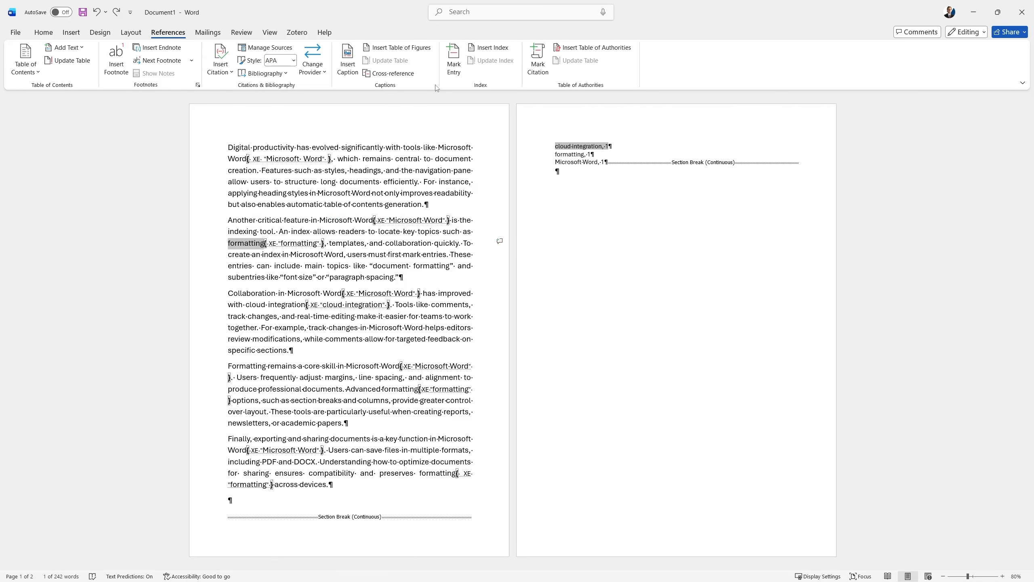
{"action": "left_click", "coordinate": [455, 60]}
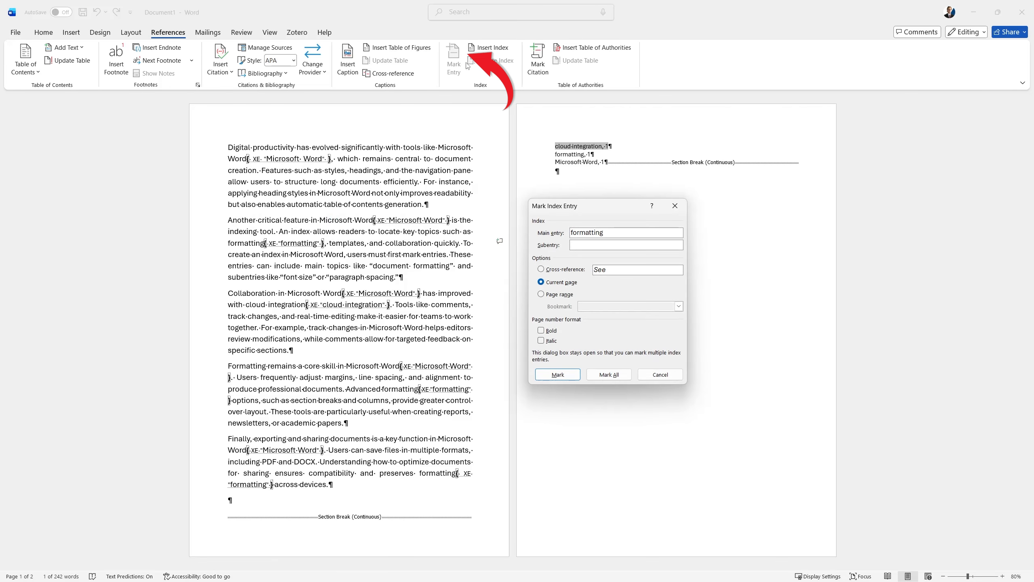
{"action": "left_click", "coordinate": [584, 246]}
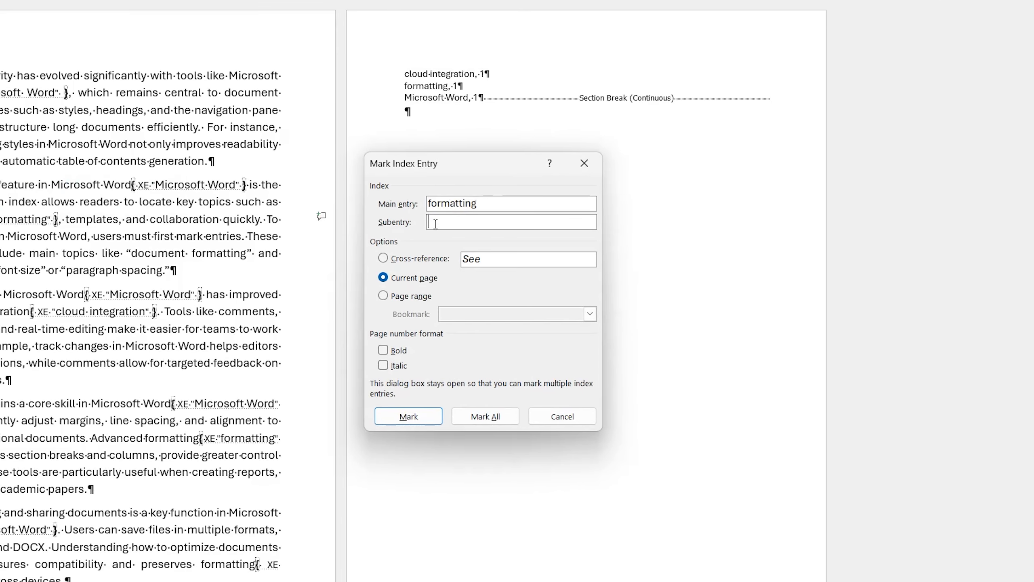
{"action": "type", "text": "font size"}
{"action": "left_click", "coordinate": [409, 417]}
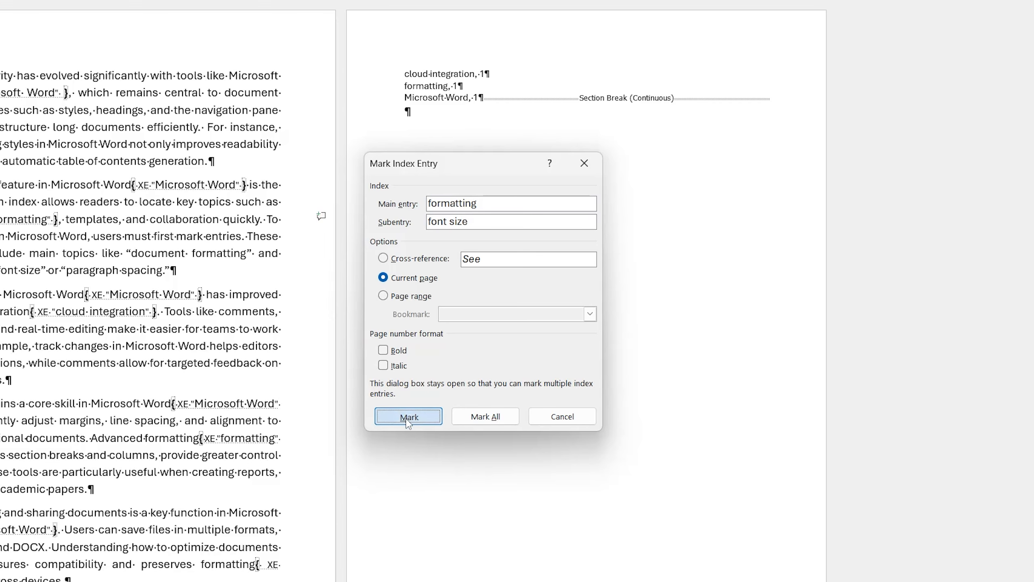
{"action": "left_click", "coordinate": [564, 416]}
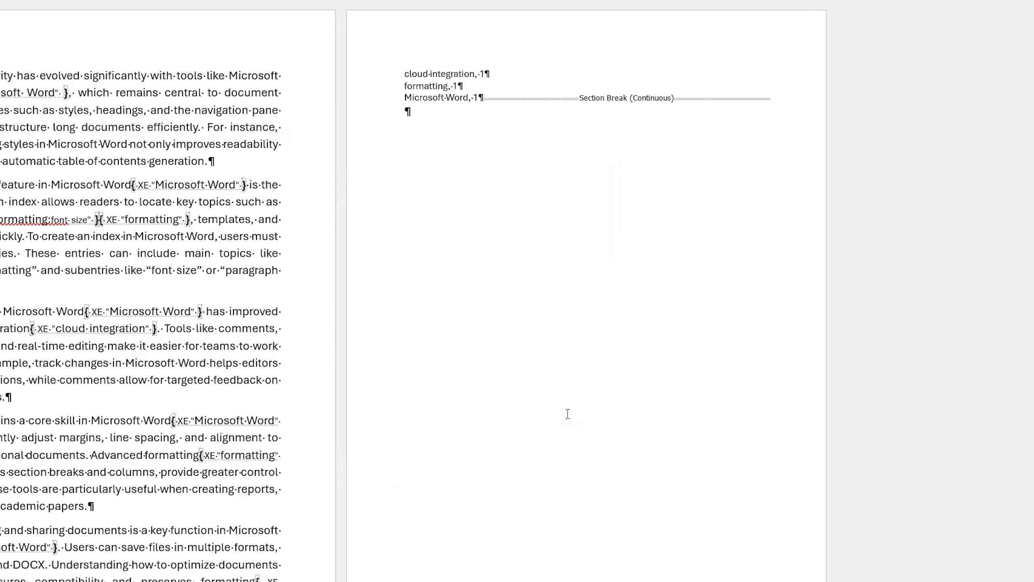
- Update the index on the second page to include the "font size" subentry under "formatting"
{"action": "left_click", "coordinate": [429, 84]}
{"action": "key", "text": "F9"}
{"action": "left_click", "coordinate": [439, 124]}
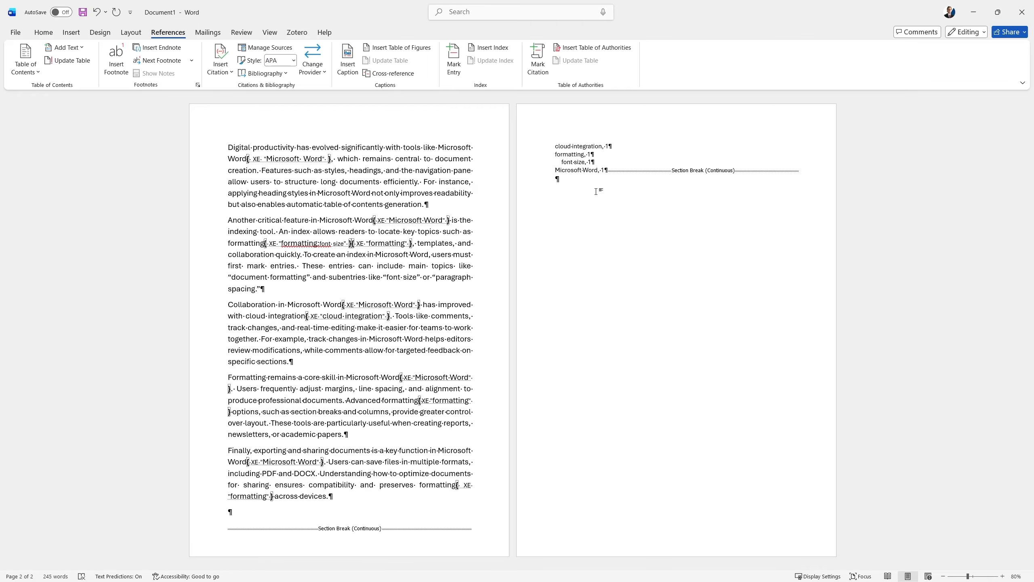
- Hide the formatting marks and refresh the page numbers of the index at the end of the document
{"action": "left_click", "coordinate": [43, 32]}
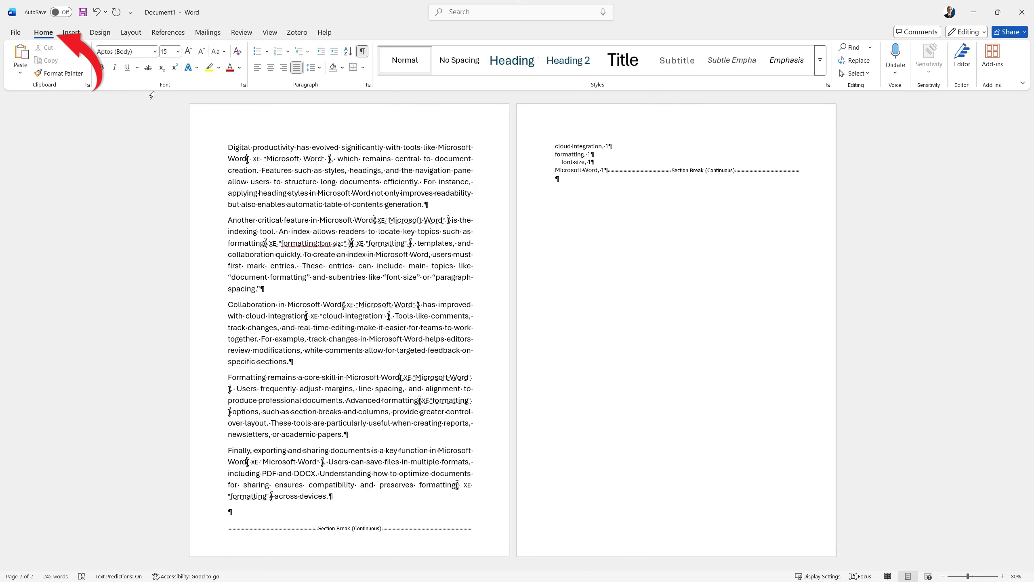
{"action": "left_click", "coordinate": [362, 52]}
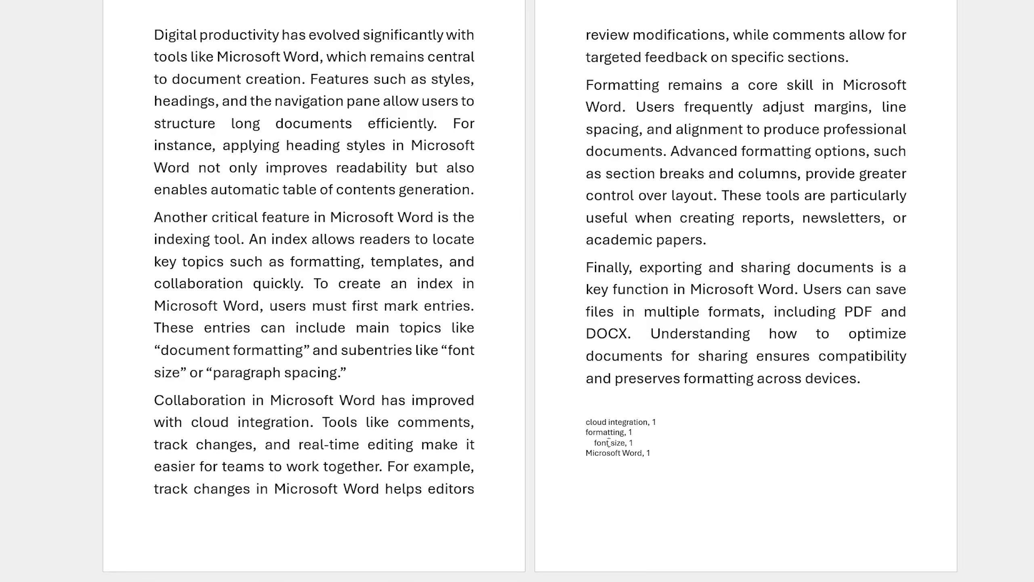
{"action": "key", "text": "F9"}
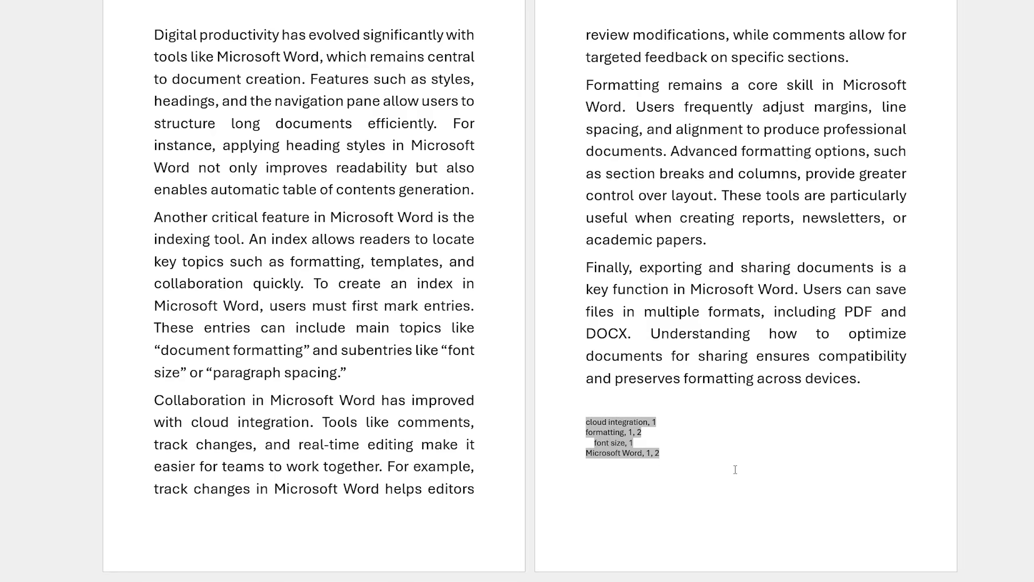
{"action": "left_click", "coordinate": [750, 471]}
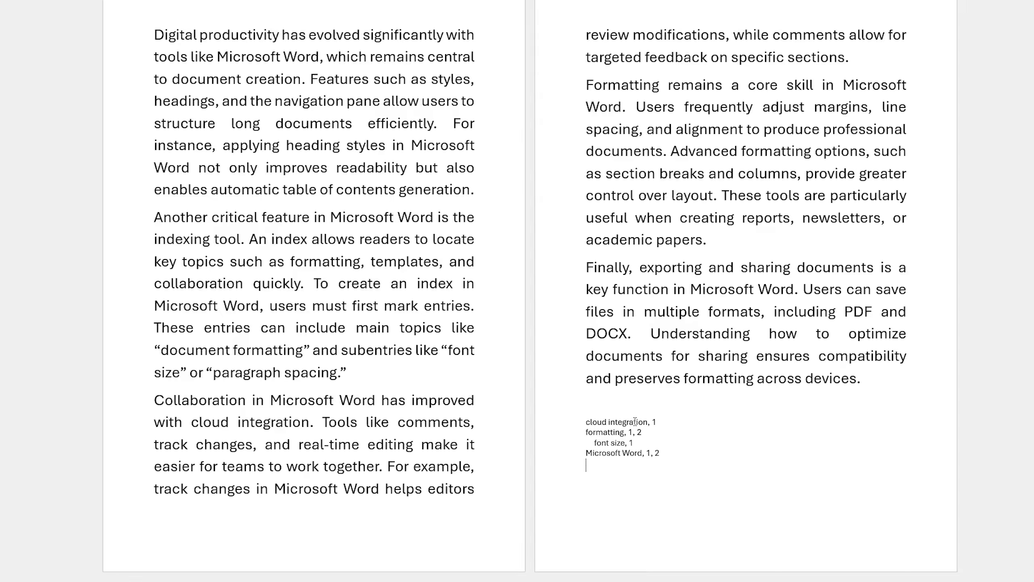
{"action": "left_click", "coordinate": [700, 451]}
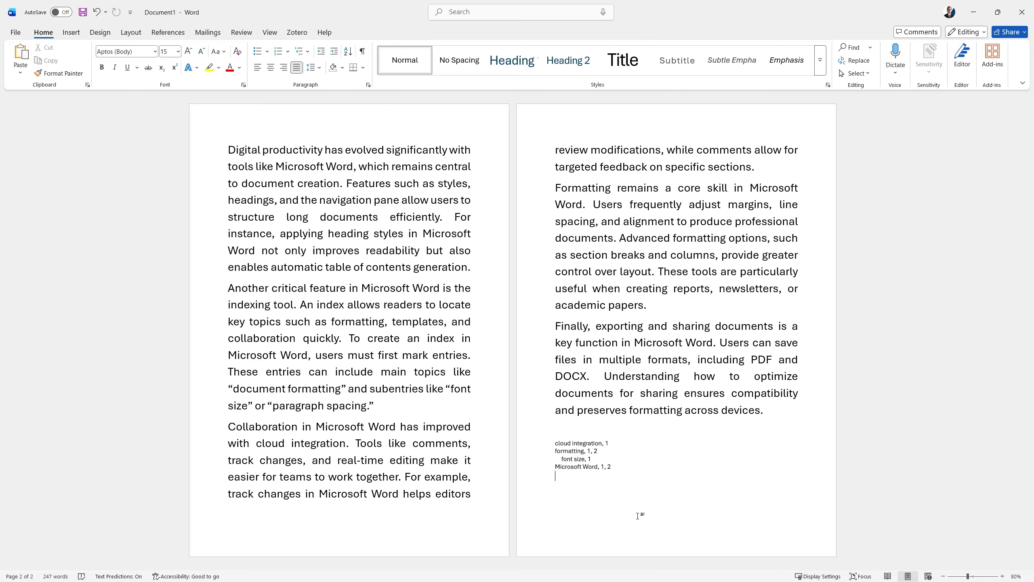